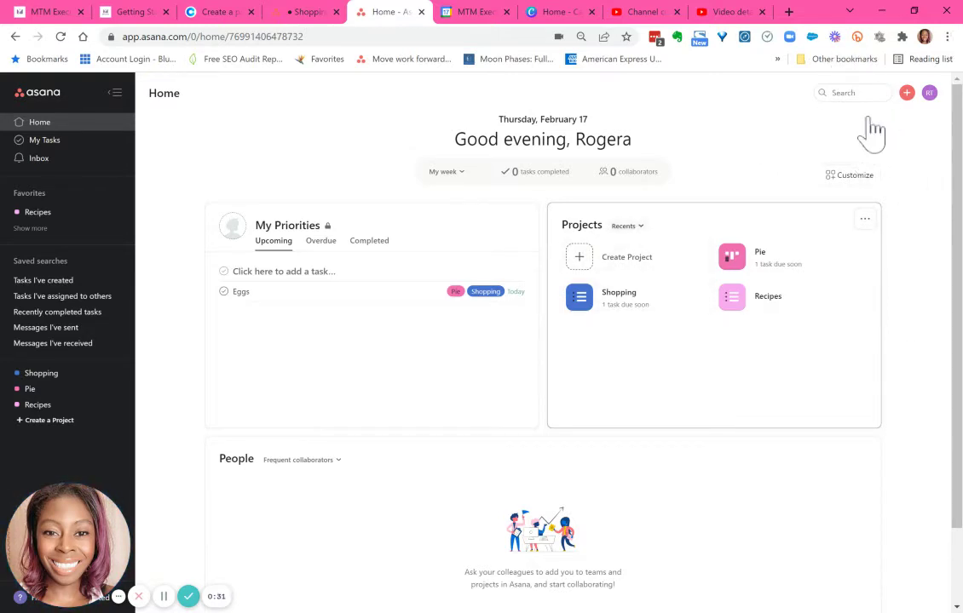
Limit the Projects widget on the home page to favorite projects.
click(628, 226)
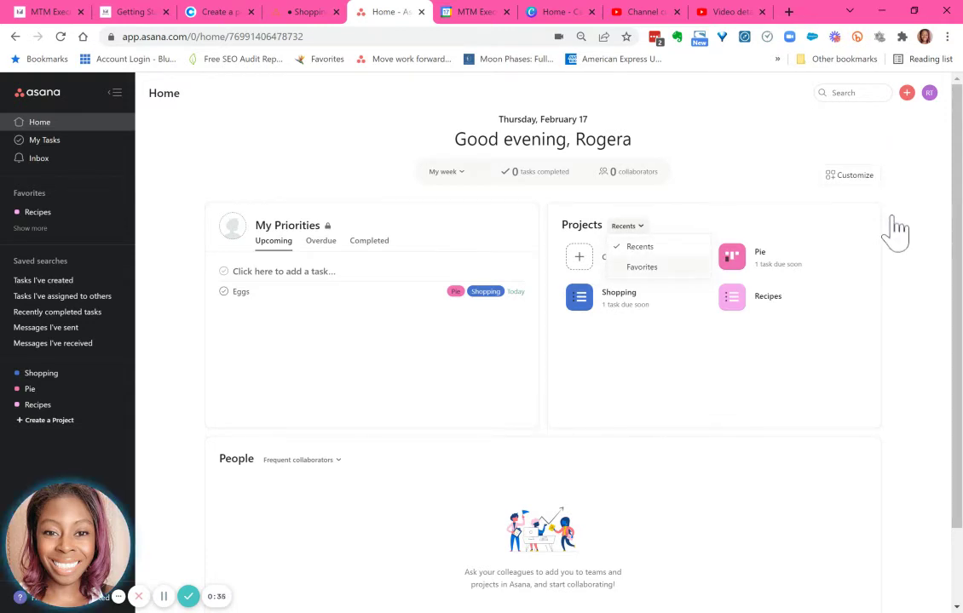
click(642, 267)
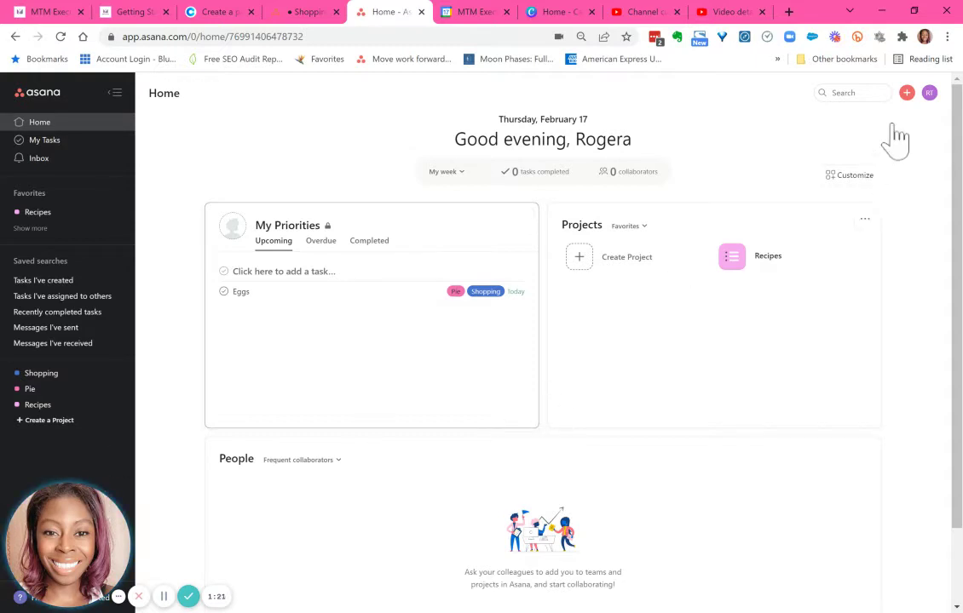
click(629, 226)
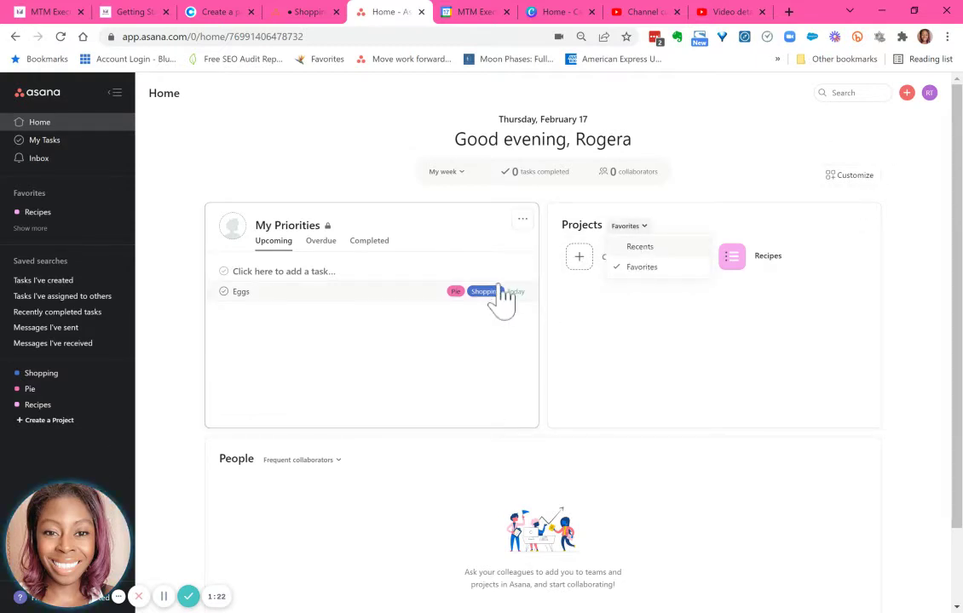
click(430, 447)
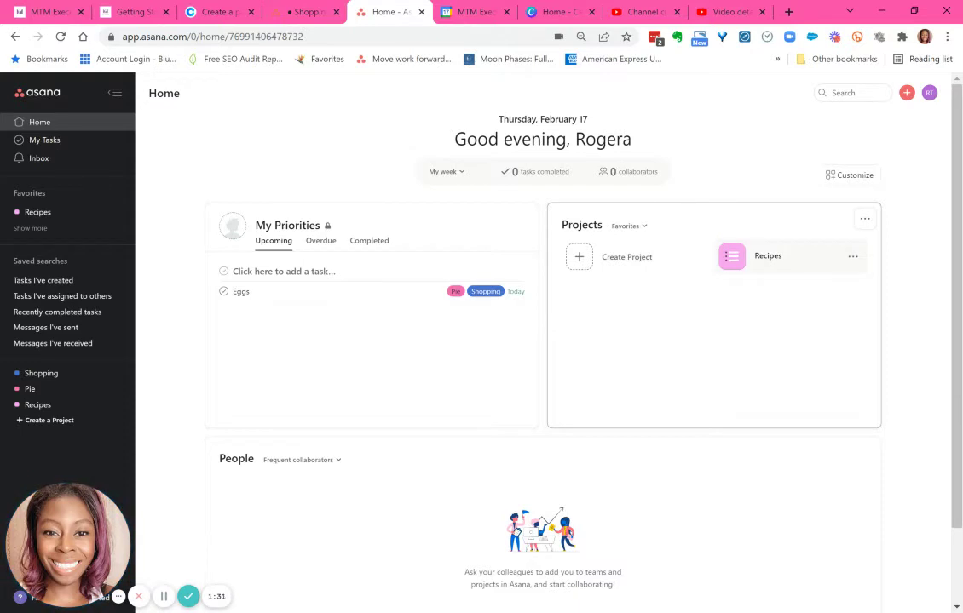
Open the Recipes project and add a task named Rice to its list.
click(768, 256)
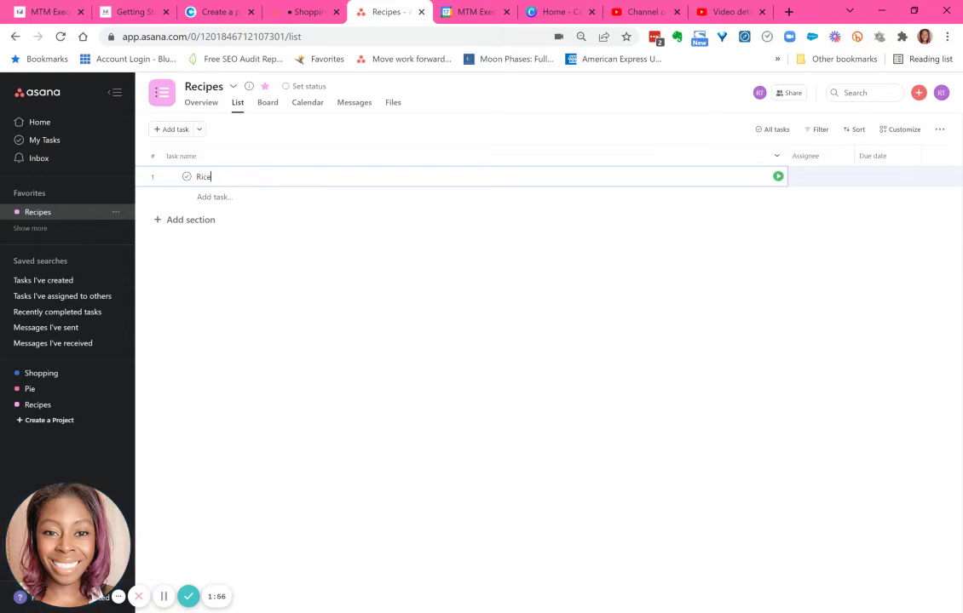
key(Return)
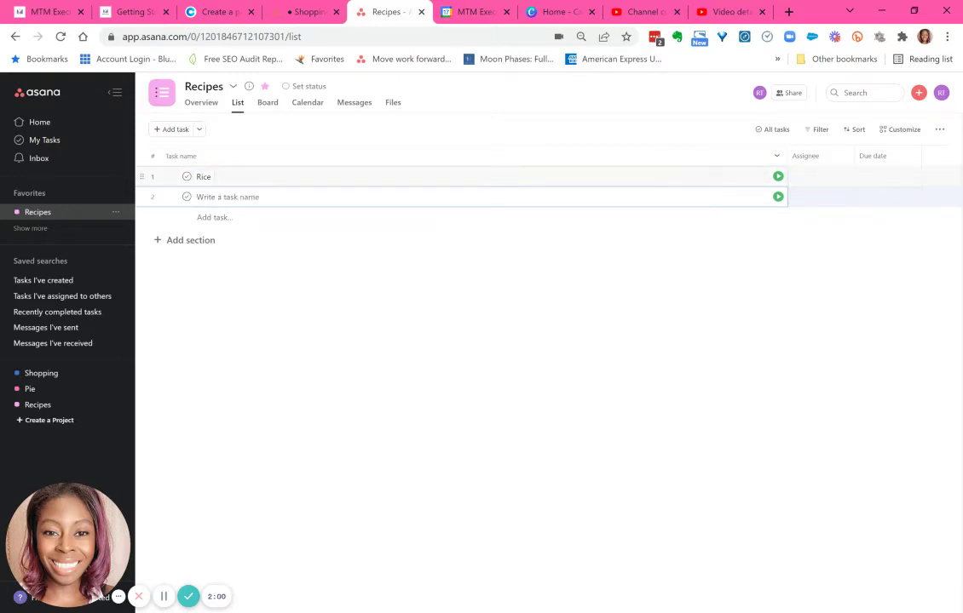
key(Escape)
Add the Rice task to the Shopping project as well and review its task details.
click(740, 176)
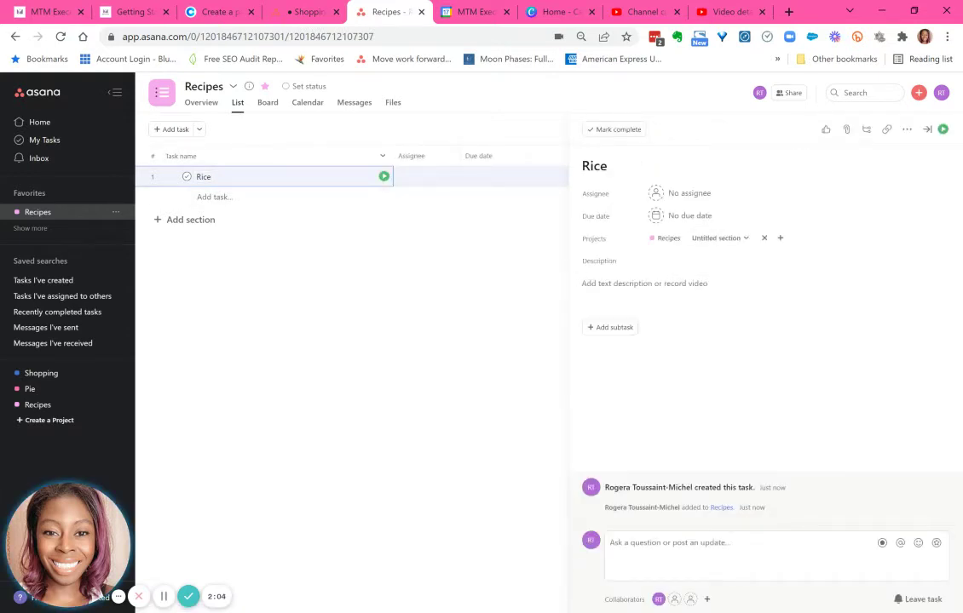
click(780, 238)
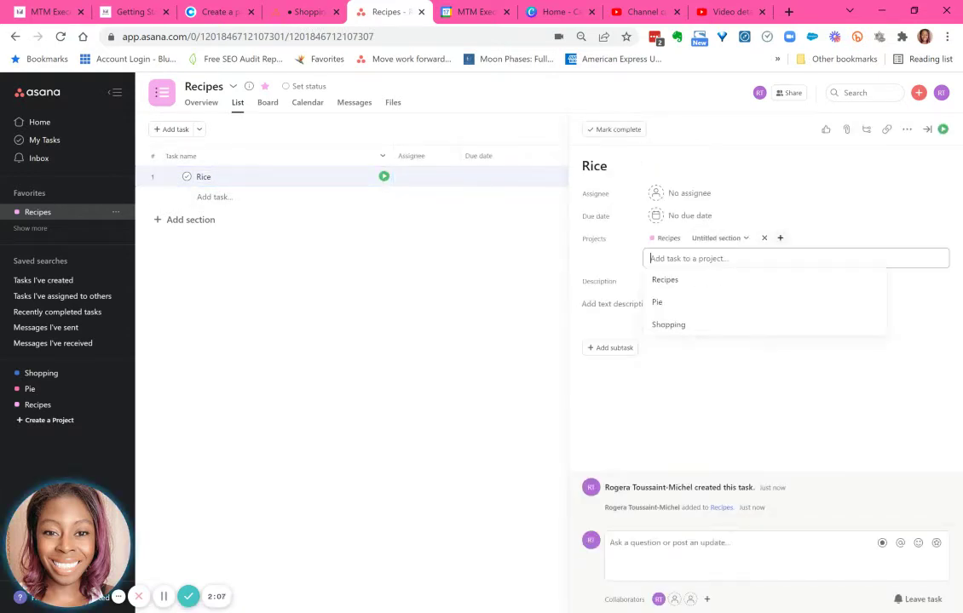
key(Return)
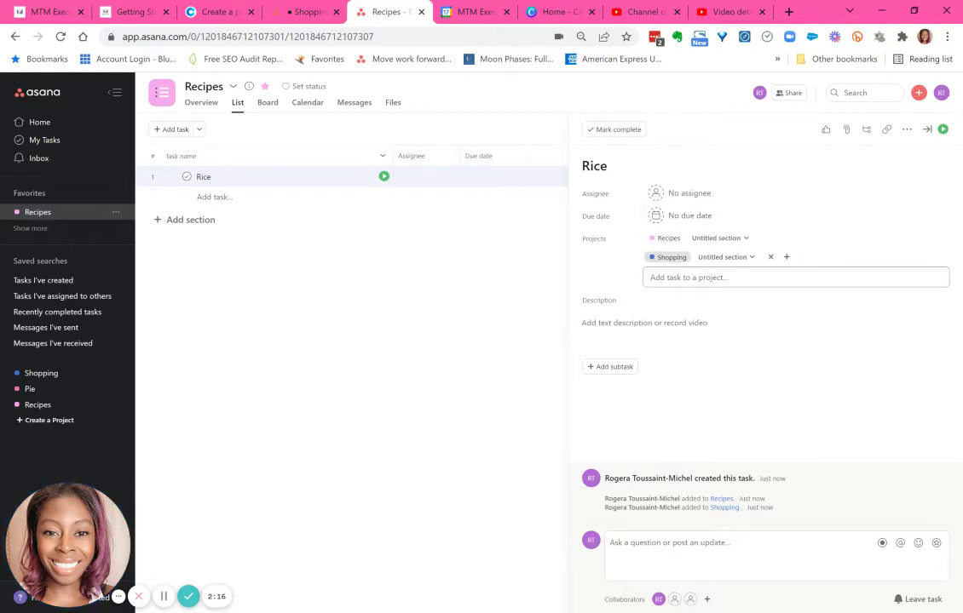
click(927, 130)
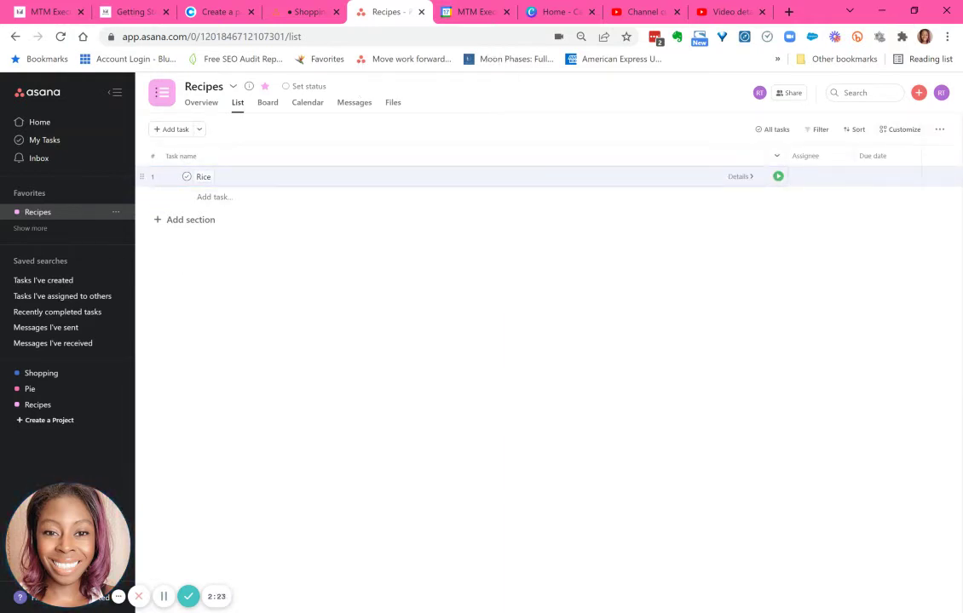
click(740, 176)
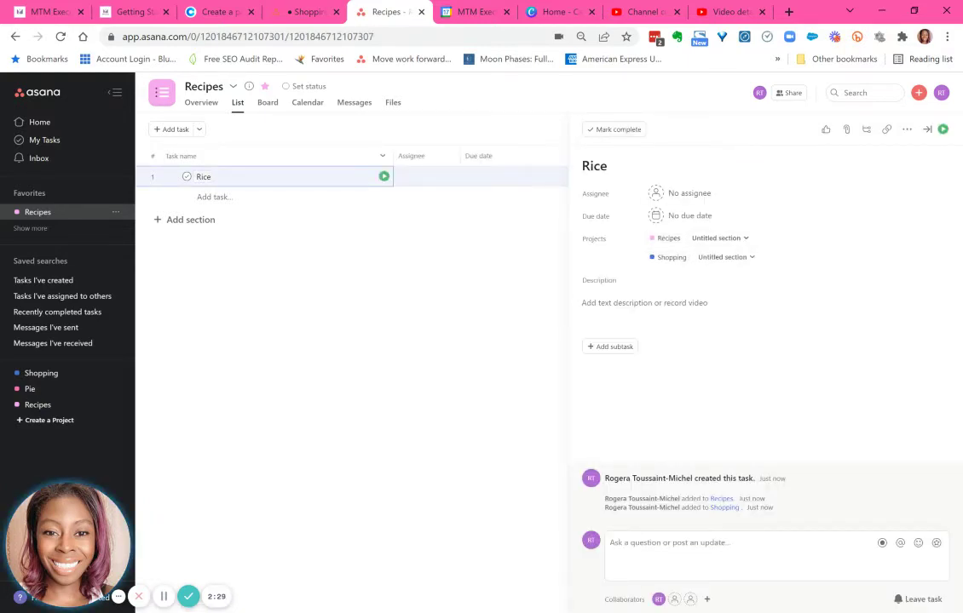
click(141, 144)
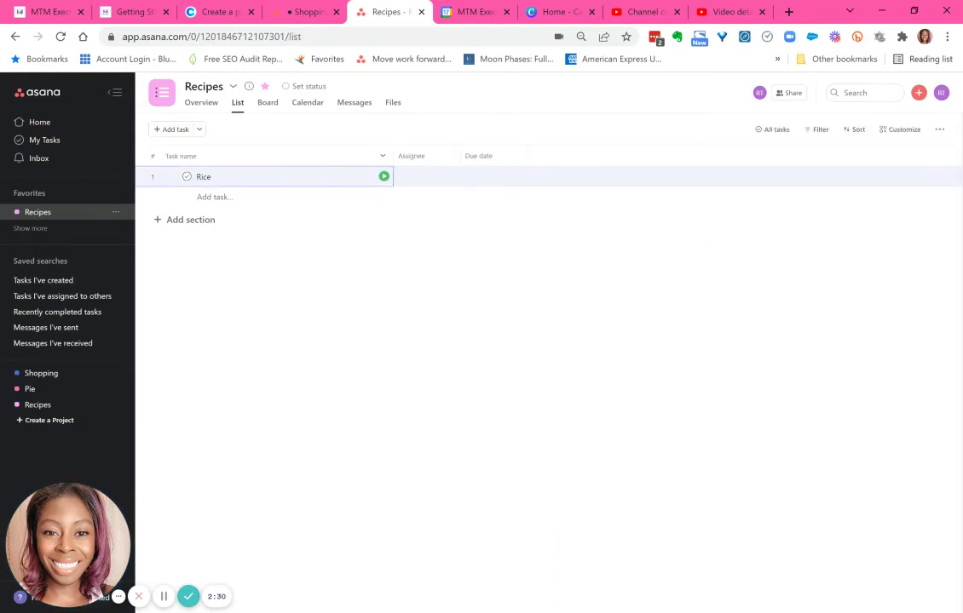
Set the Rice task's due date to 02/17/22 from the Recipes board and view it in the project calendar.
click(268, 102)
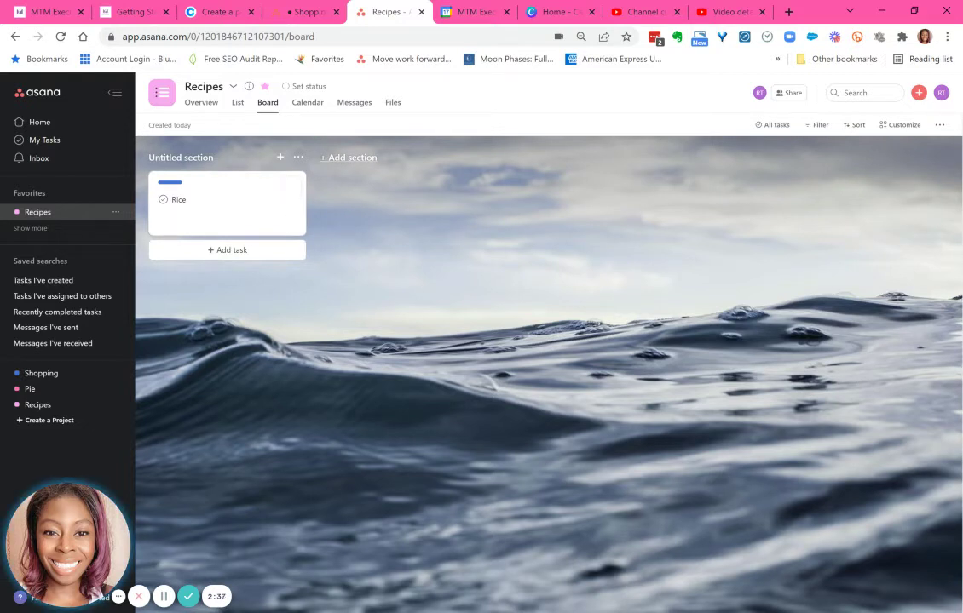
click(308, 102)
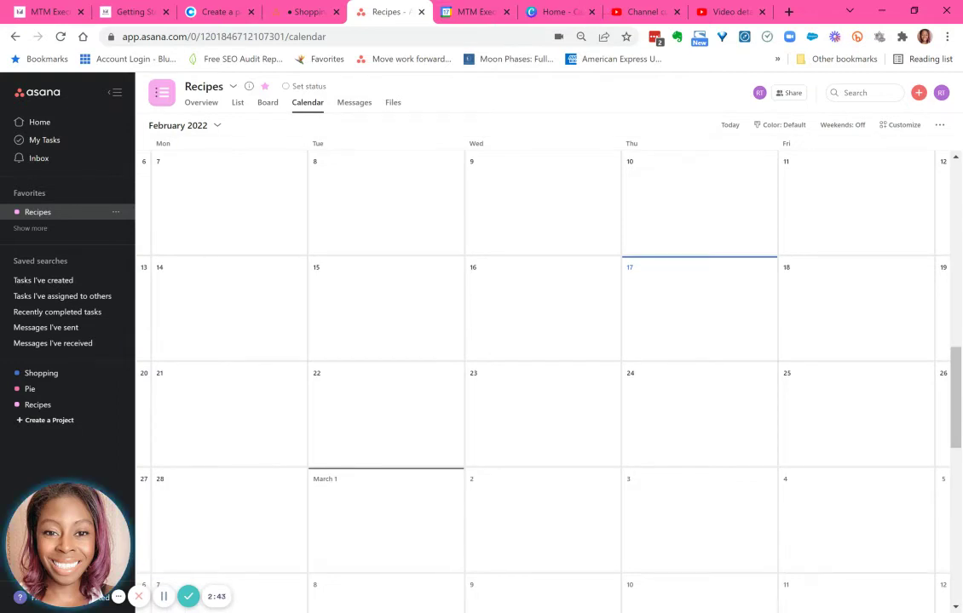
click(267, 103)
click(227, 209)
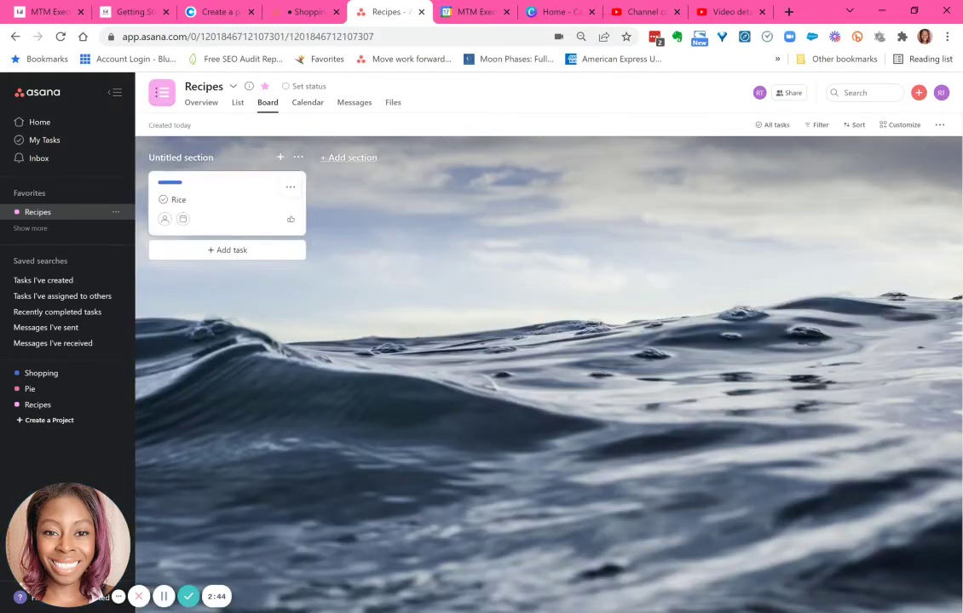
click(182, 219)
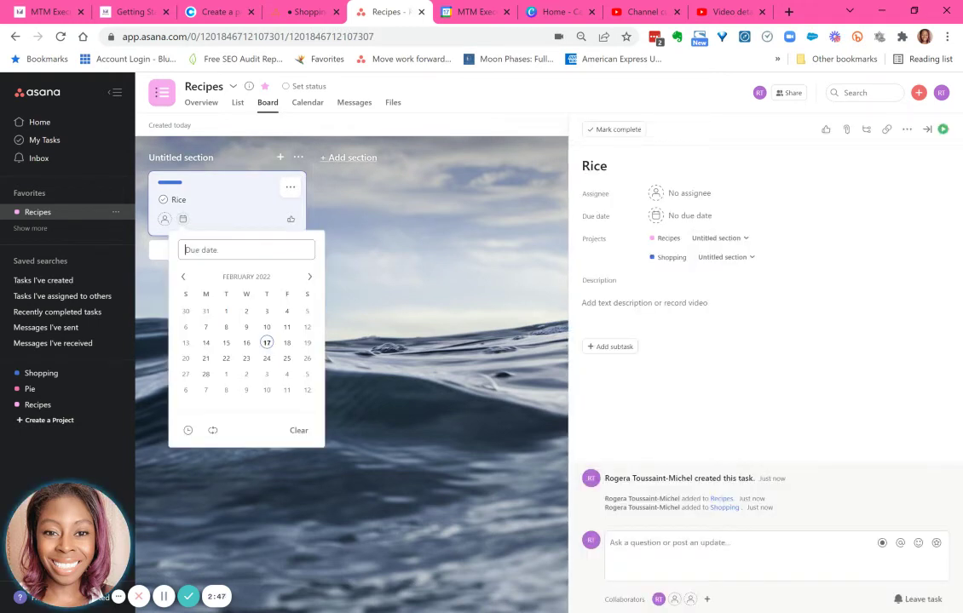
click(266, 343)
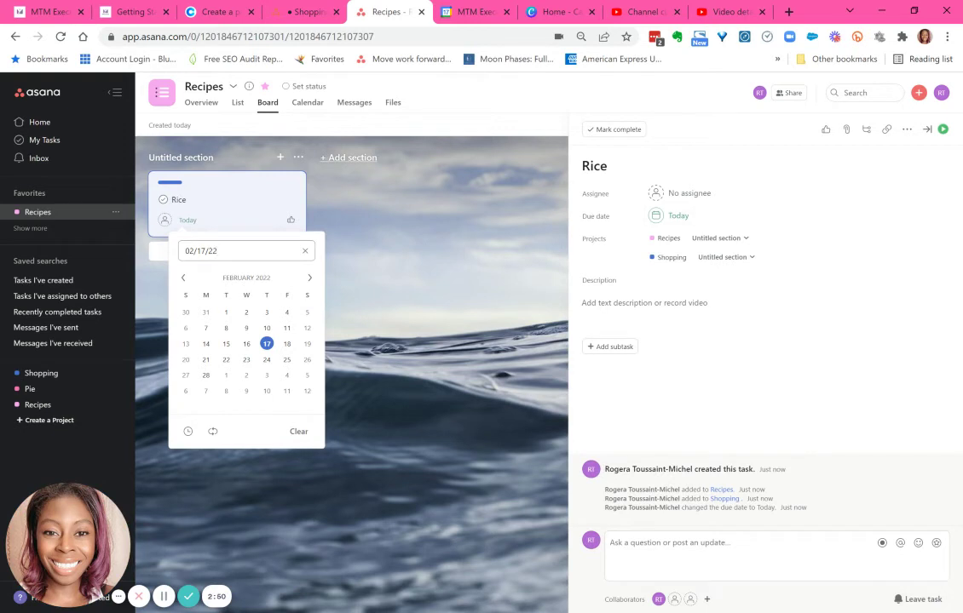
click(308, 103)
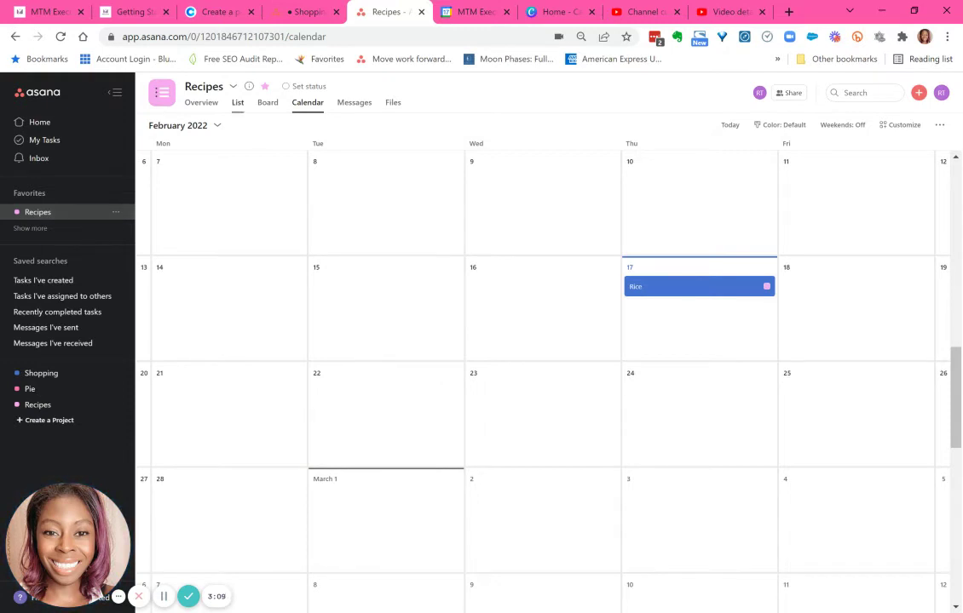
Enable the Projects field in the Recipes list view and return to the task list.
click(238, 102)
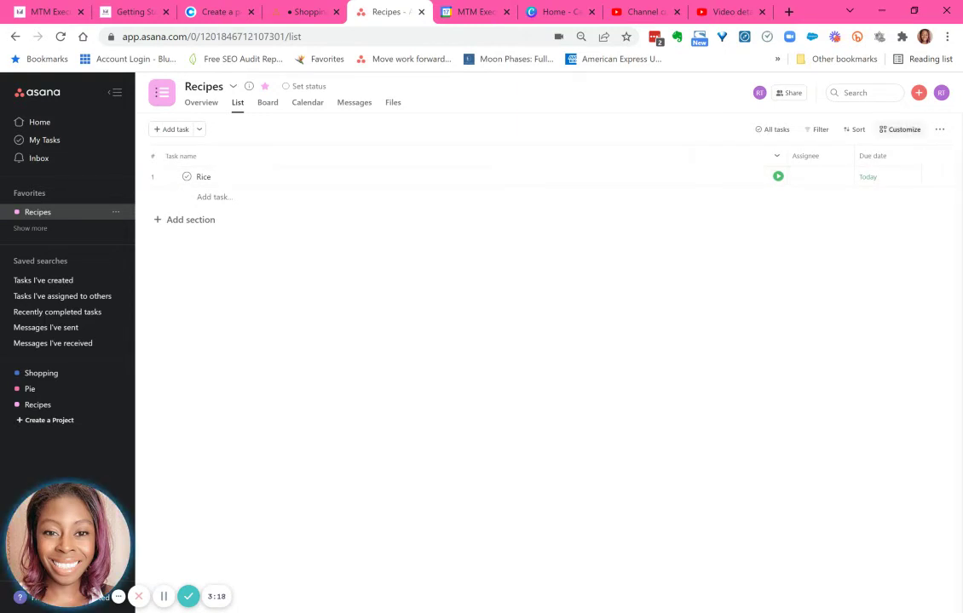
click(899, 130)
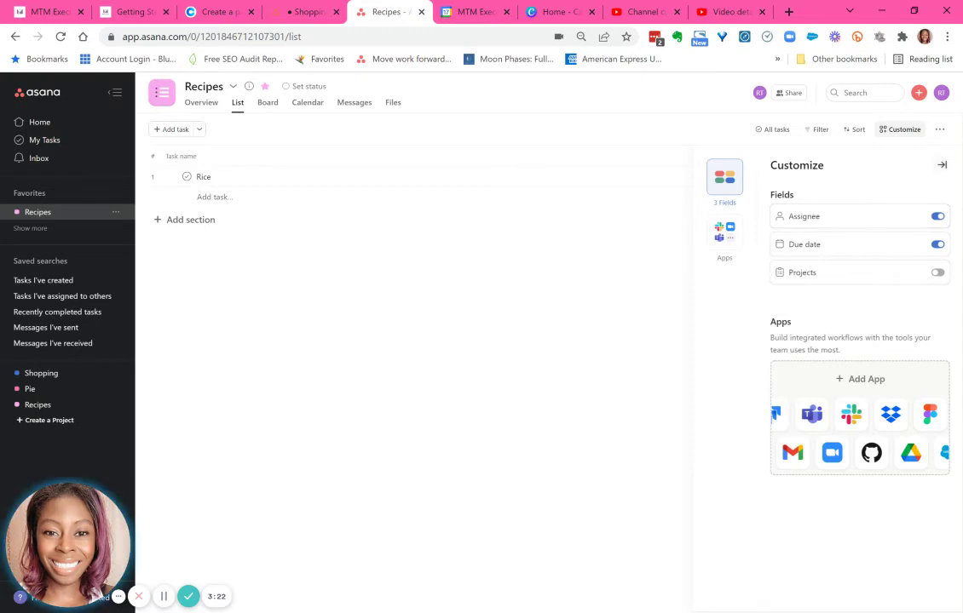
click(941, 165)
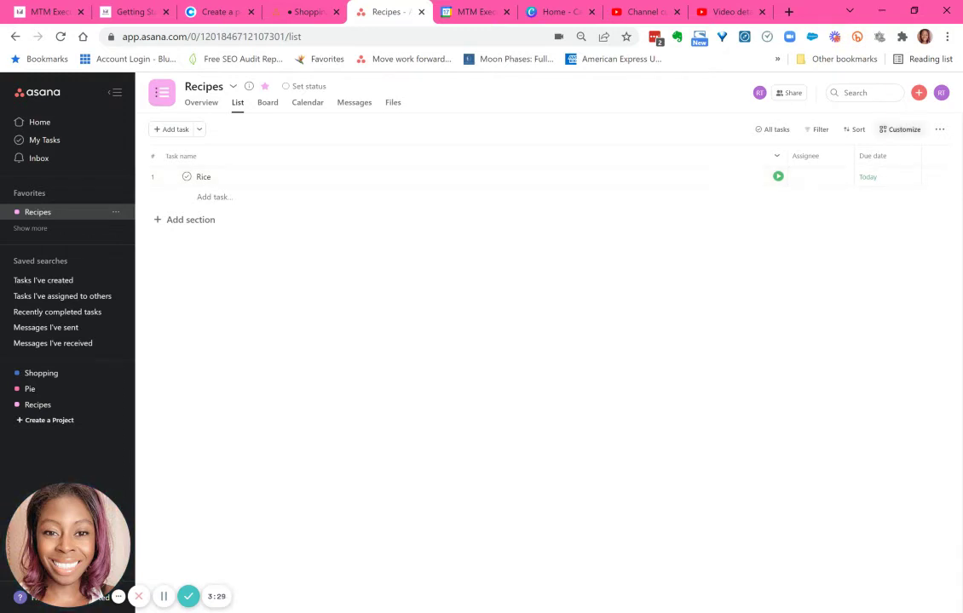
click(899, 129)
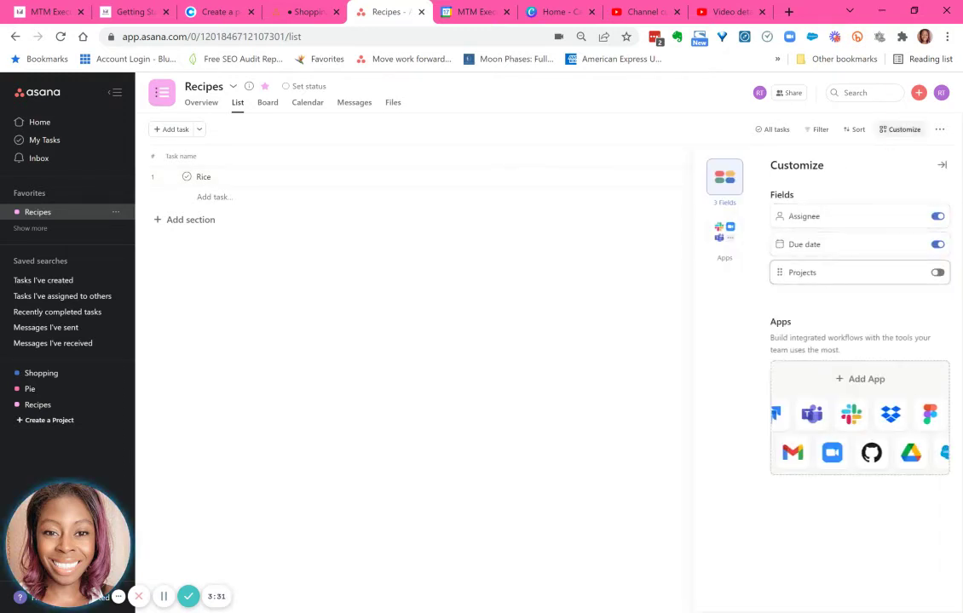
click(937, 272)
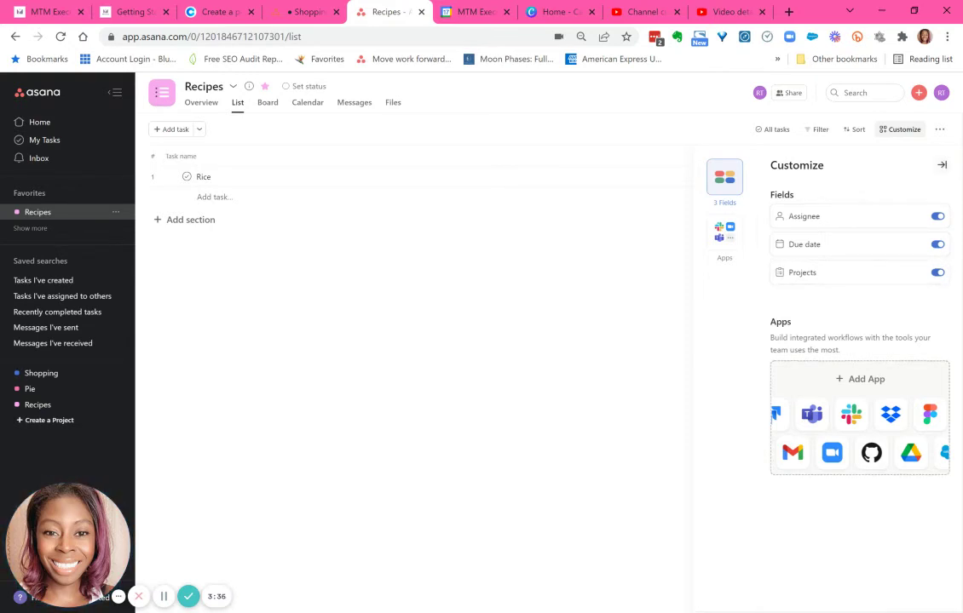
key(Escape)
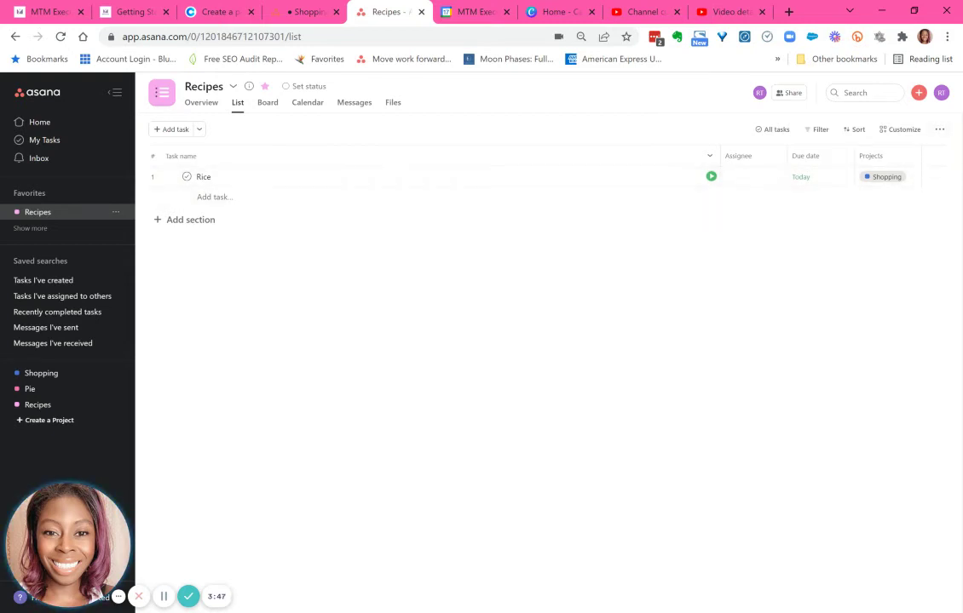
Compare the customization options of the Recipes project with those of the Shopping List project.
click(939, 129)
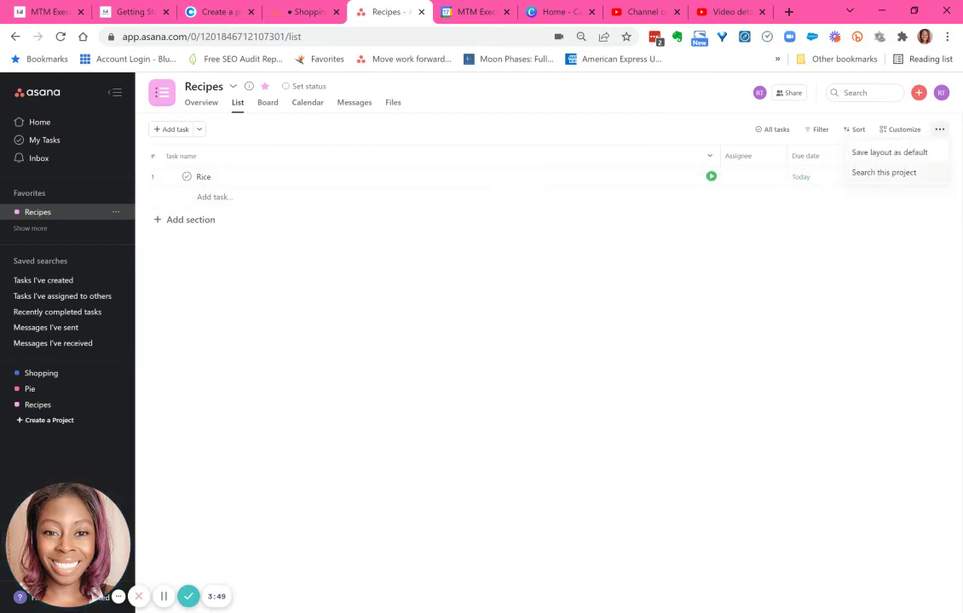
click(900, 129)
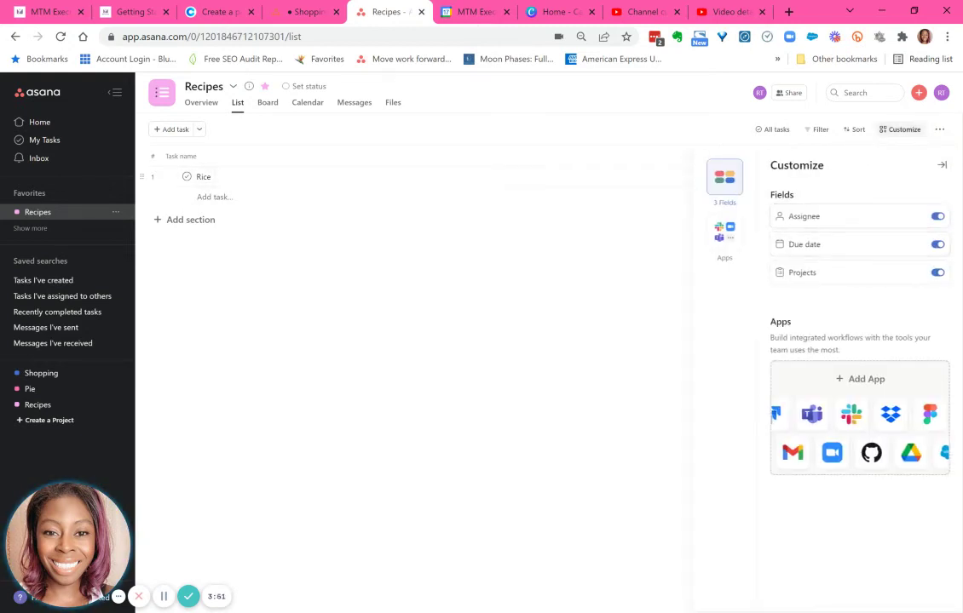
key(ctrl+shift+Tab)
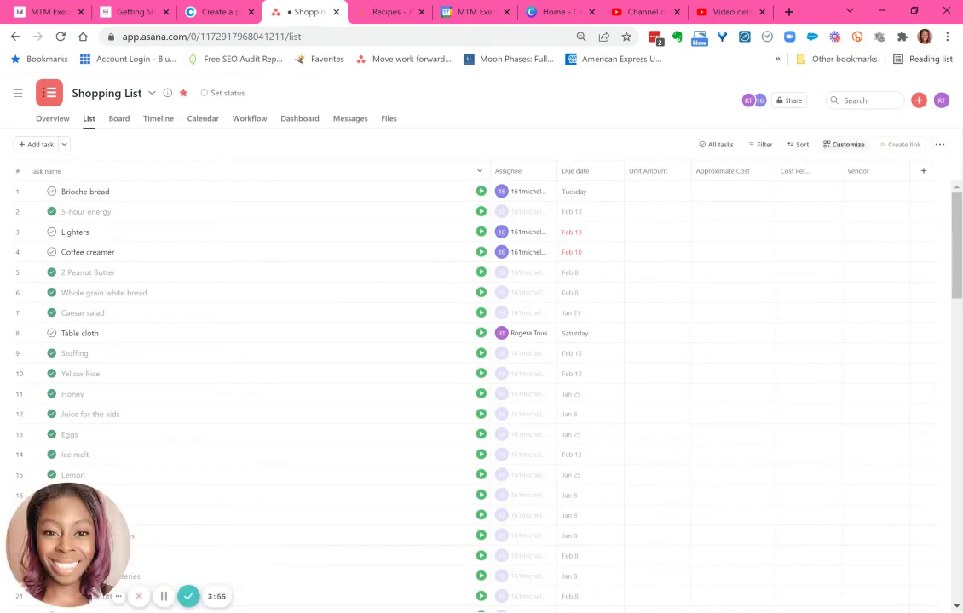
click(843, 145)
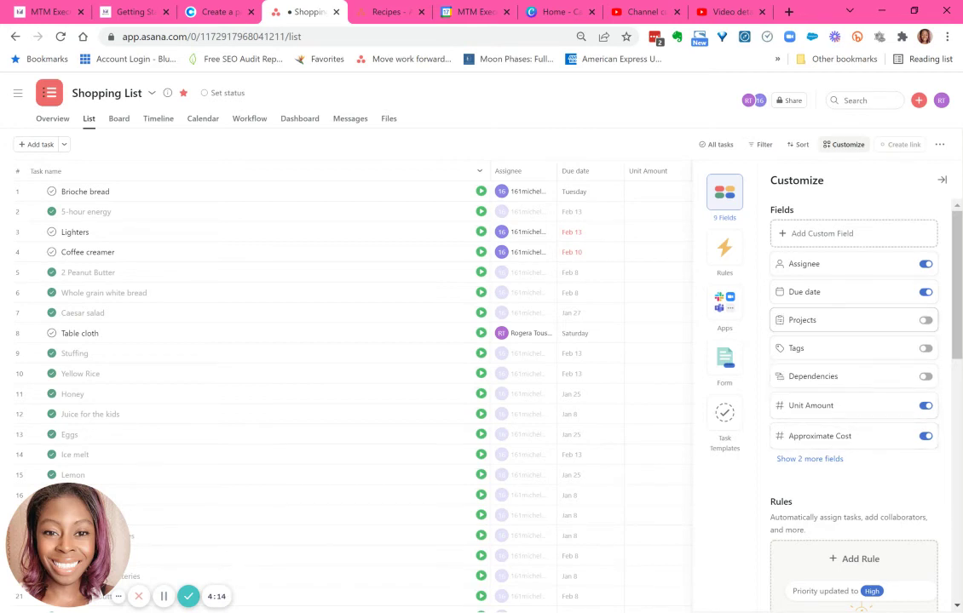
key(ctrl+Tab)
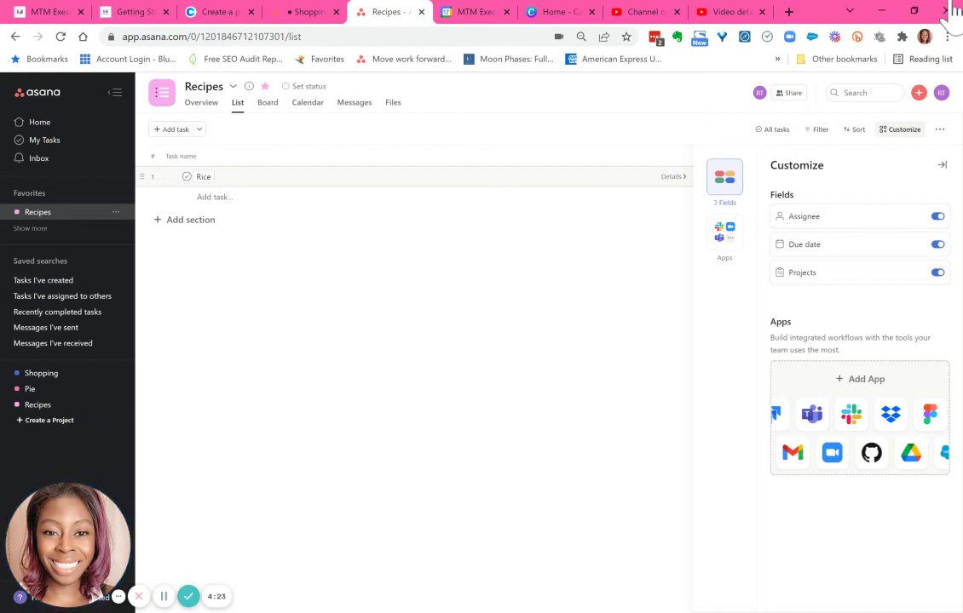
Add a task named Butter to the Recipes list and review its task details.
click(215, 197)
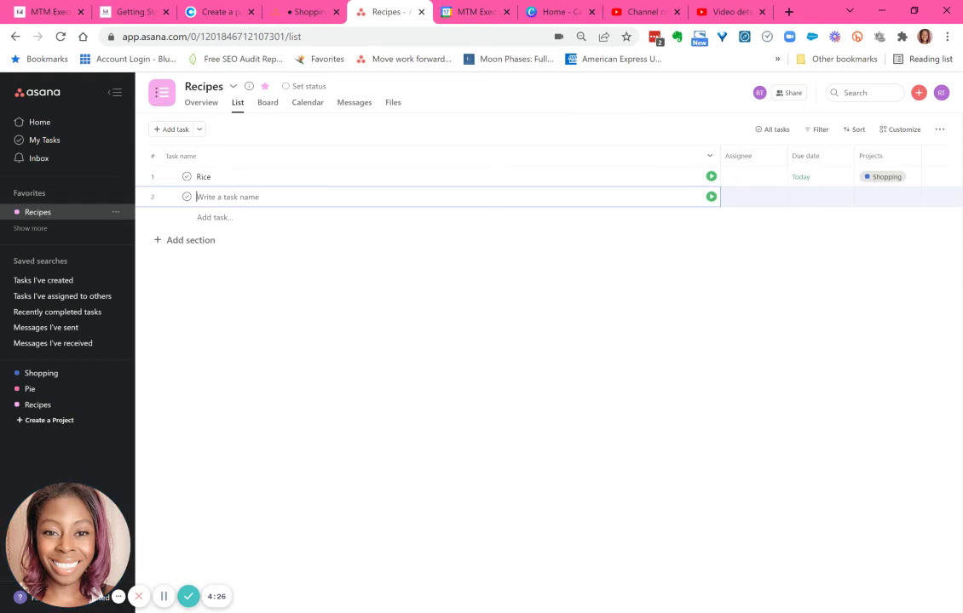
text(Butter)
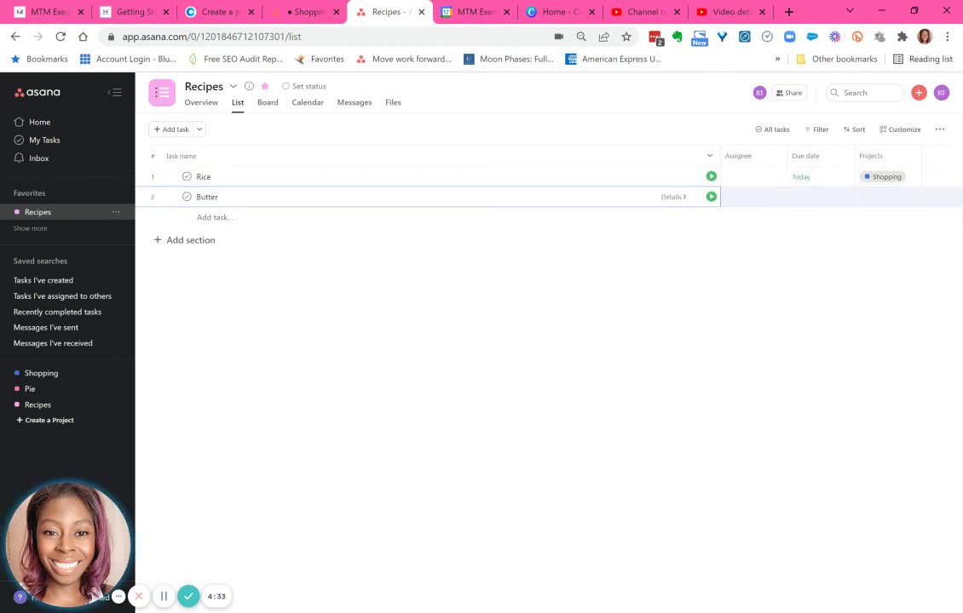
key(Escape)
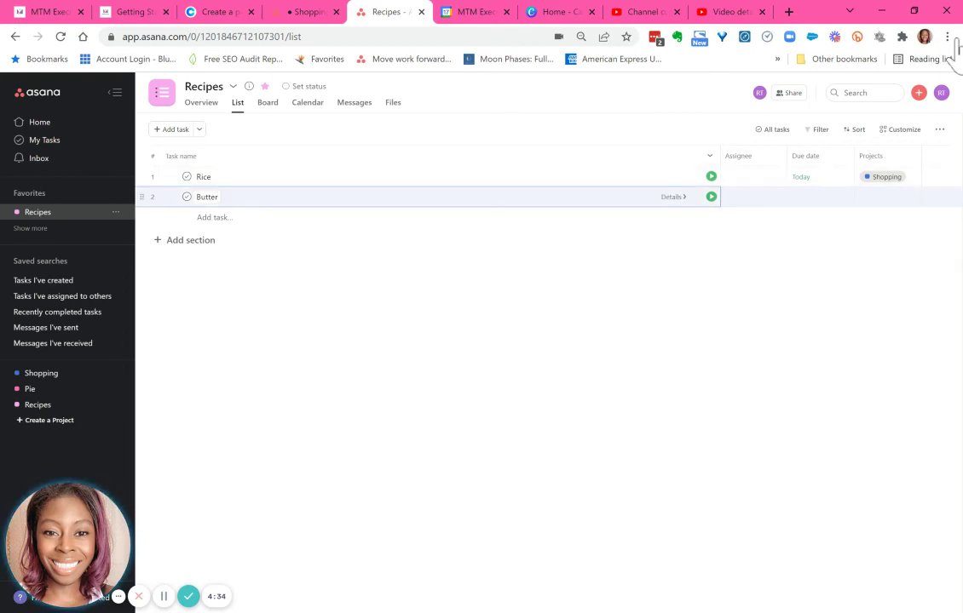
key(Return)
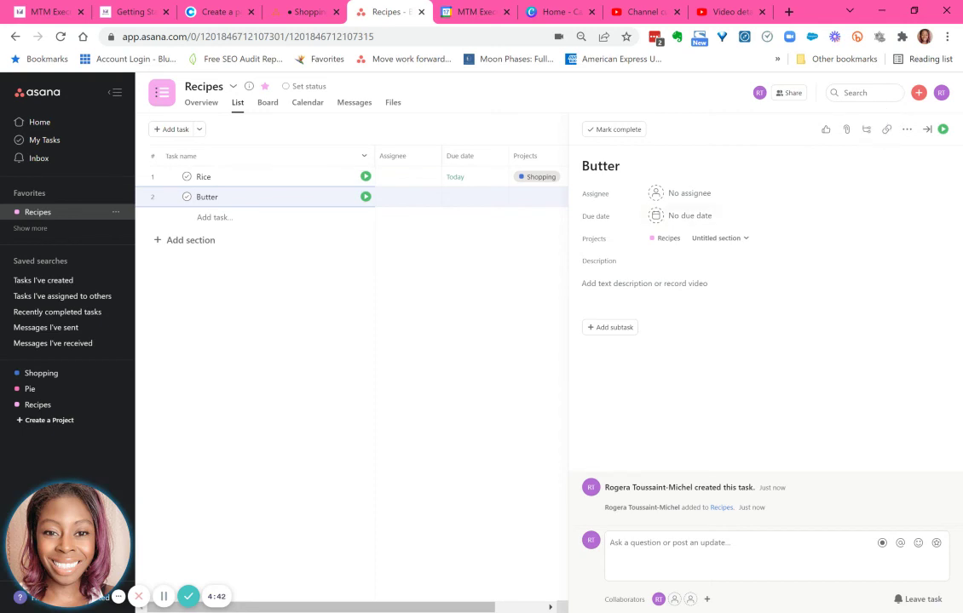
click(926, 129)
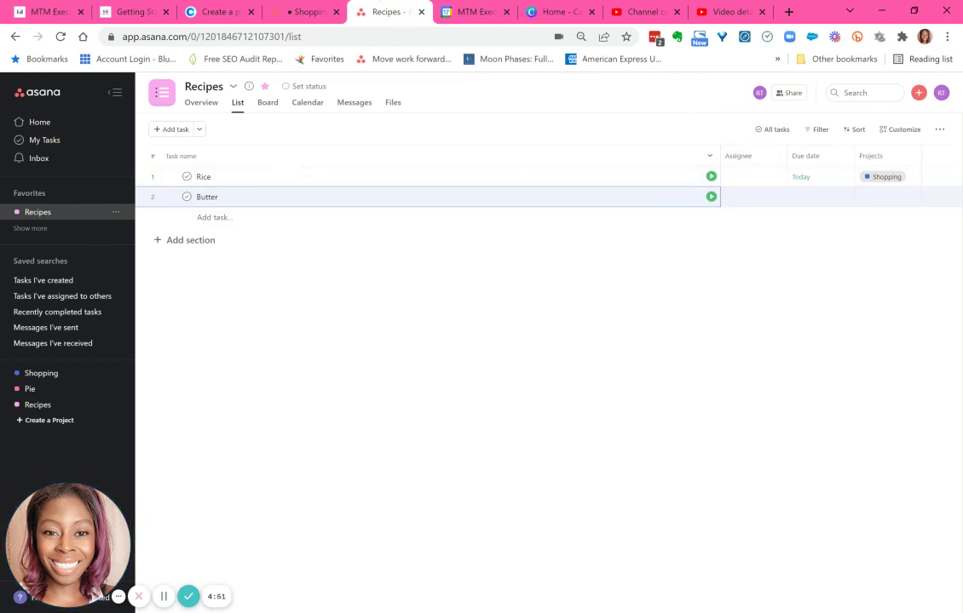
Examine the apps that can be added to the Recipes project, from featured through developer-made ones, and return to the task list.
click(900, 130)
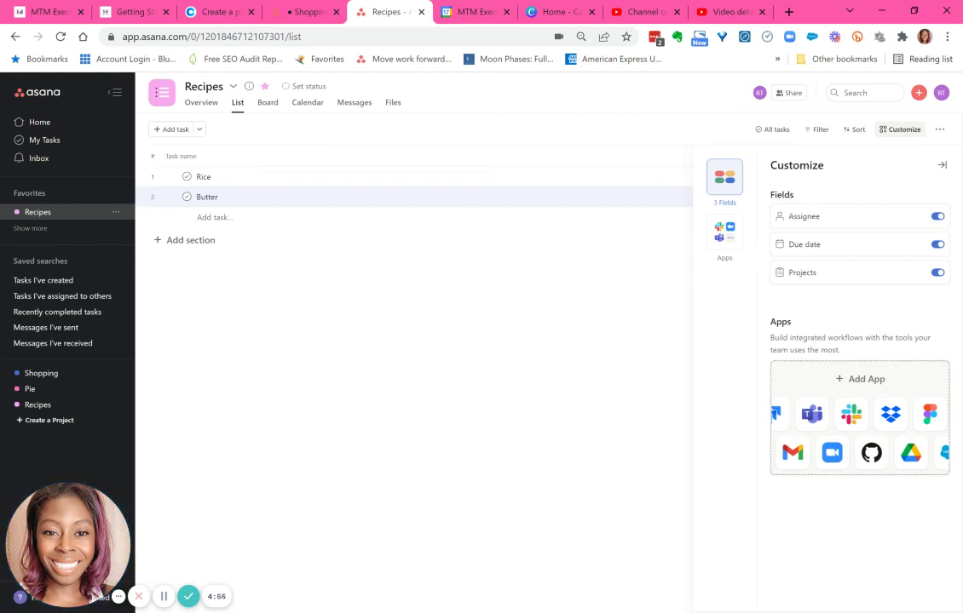
click(860, 380)
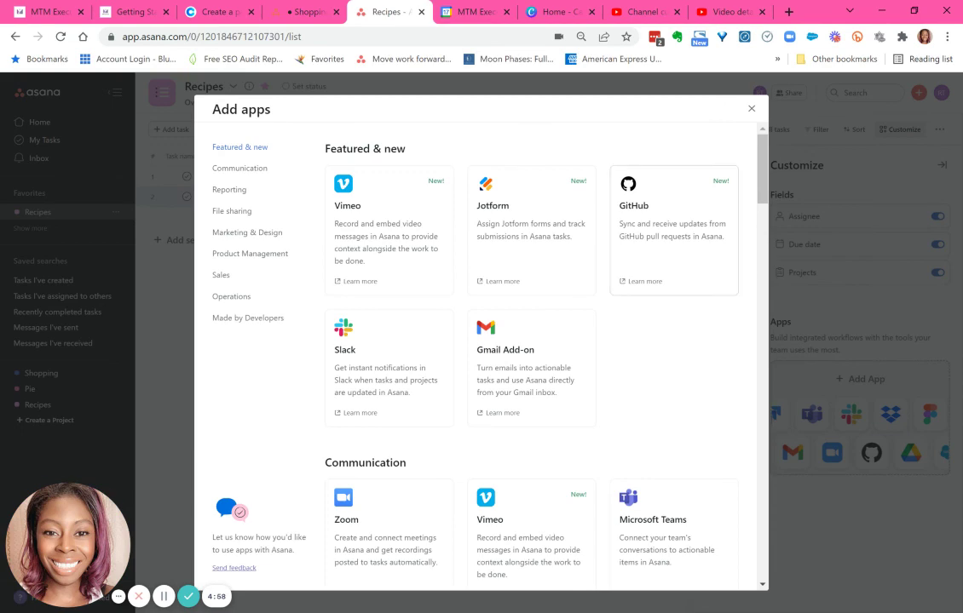
scroll(537, 358, down, 4)
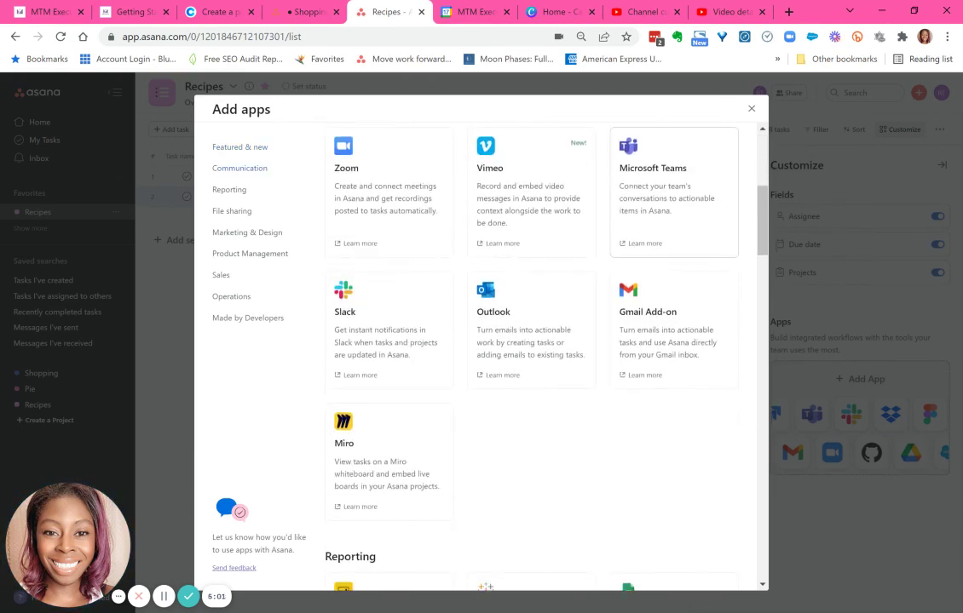
scroll(537, 358, down, 6)
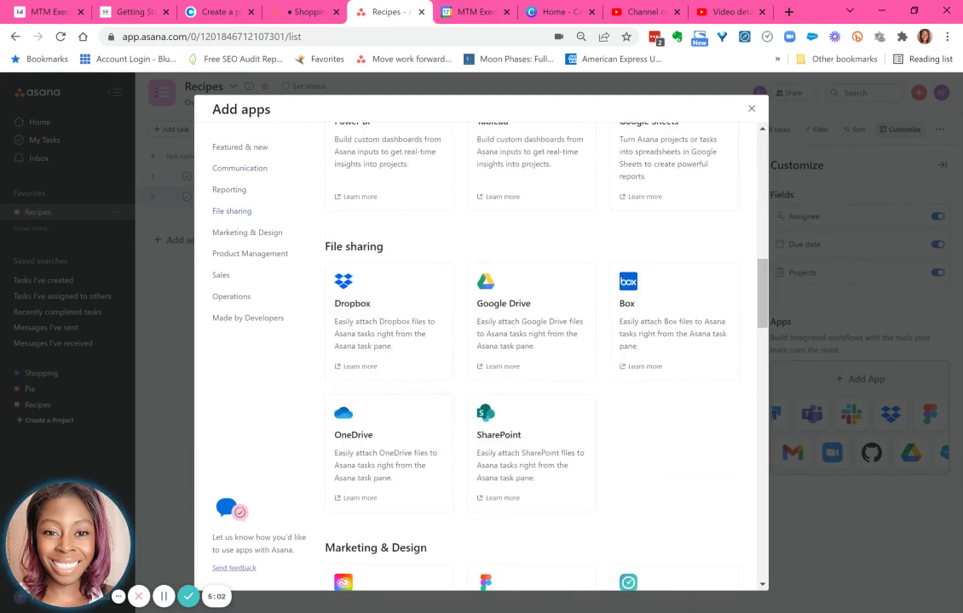
scroll(537, 358, down, 4)
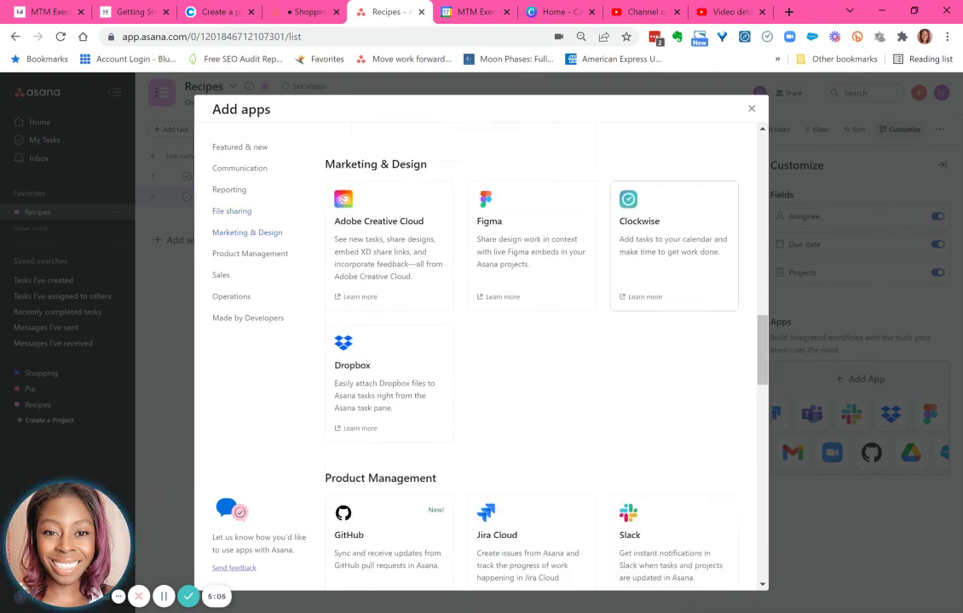
scroll(536, 358, down, 6)
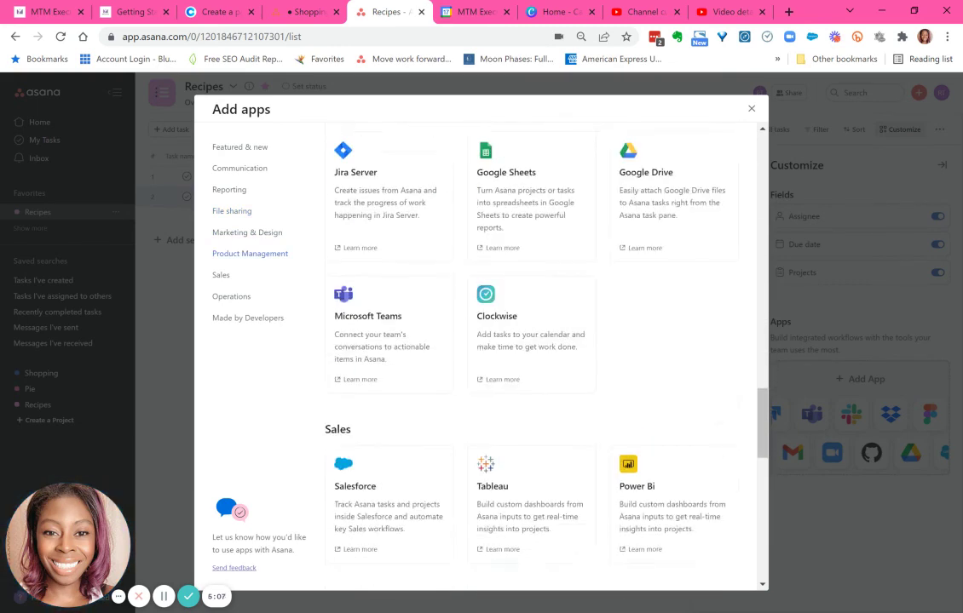
scroll(537, 358, down, 5)
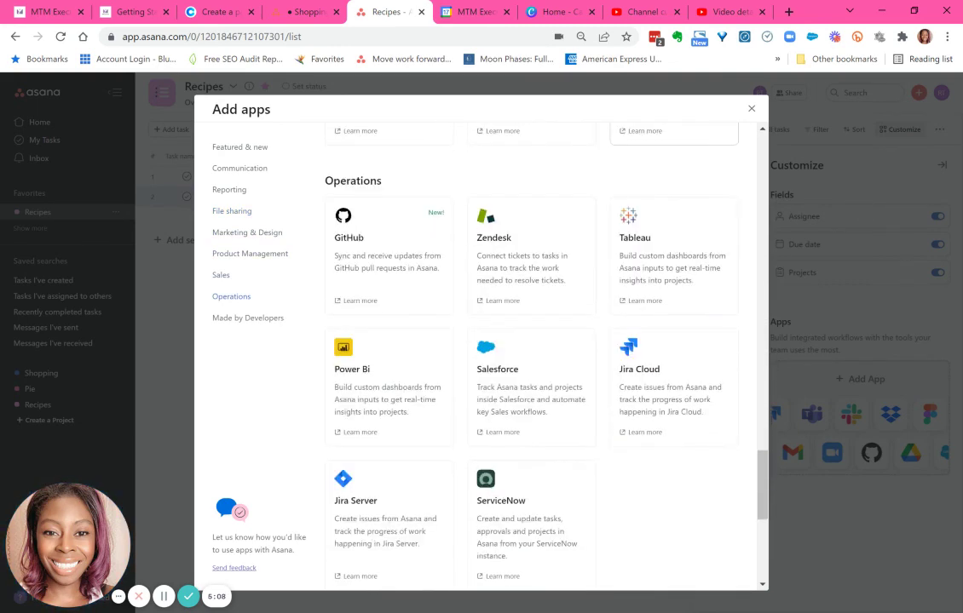
scroll(537, 358, down, 5)
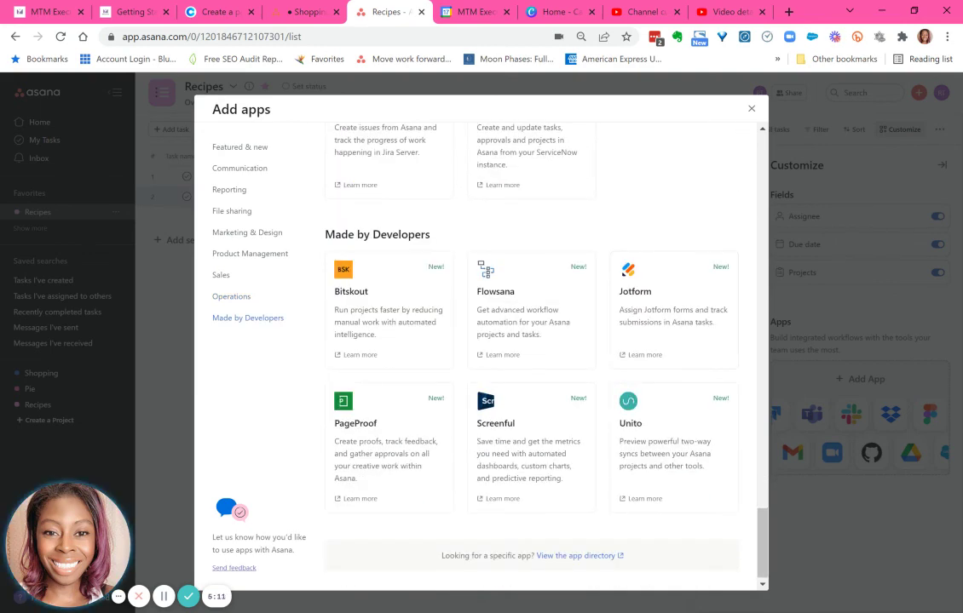
click(751, 109)
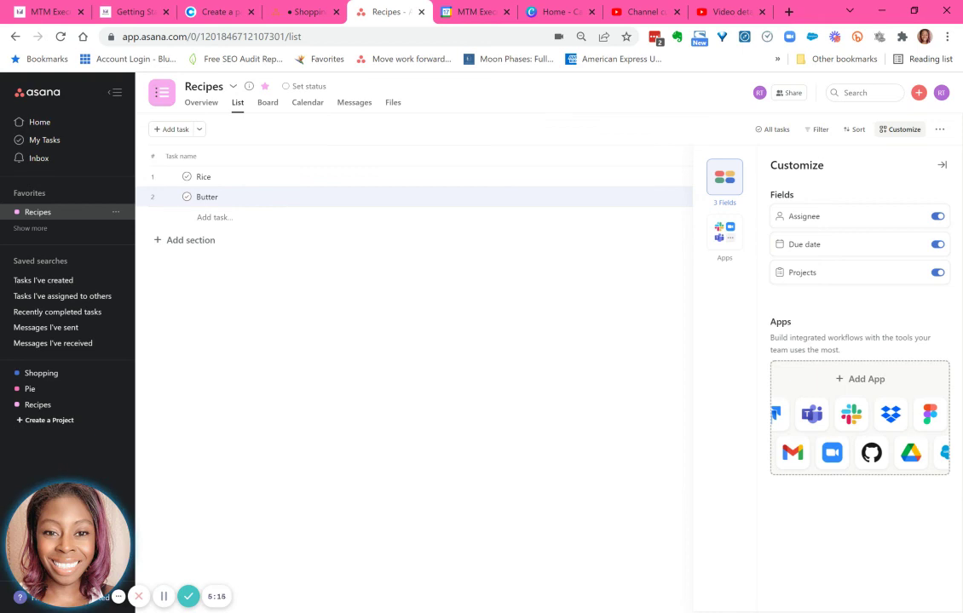
click(941, 165)
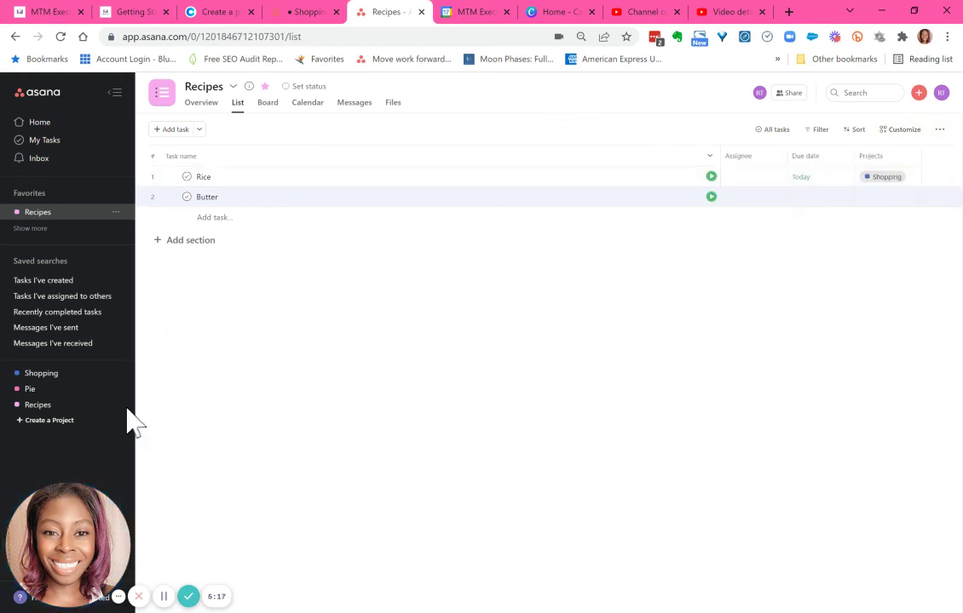